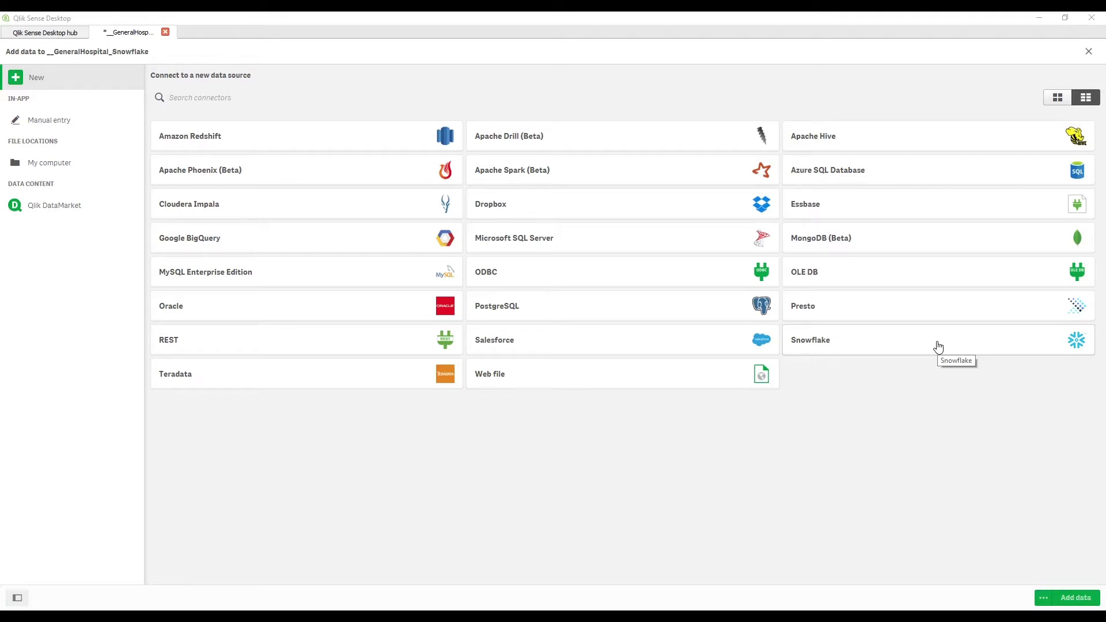
Choose the Snowflake connector to begin a new connection for the GeneralHospital_Snowflake app.
click(928, 352)
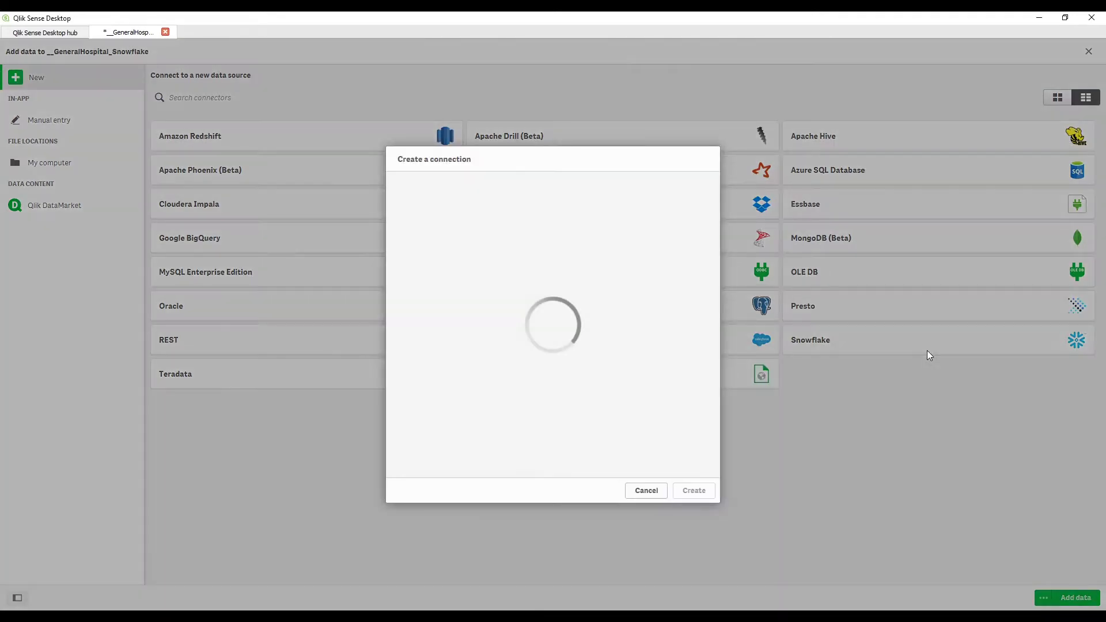
Paste the Snowflake server address into the Server field, then switch to the Snowflake worksheet in Chrome.
click(546, 237)
right_click(546, 236)
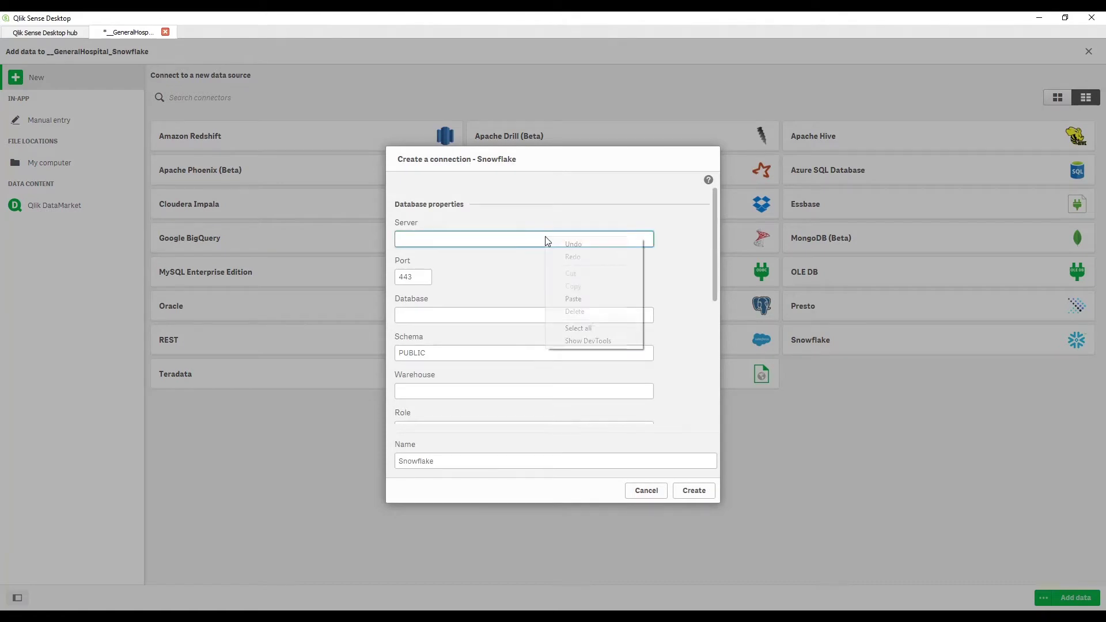
click(593, 301)
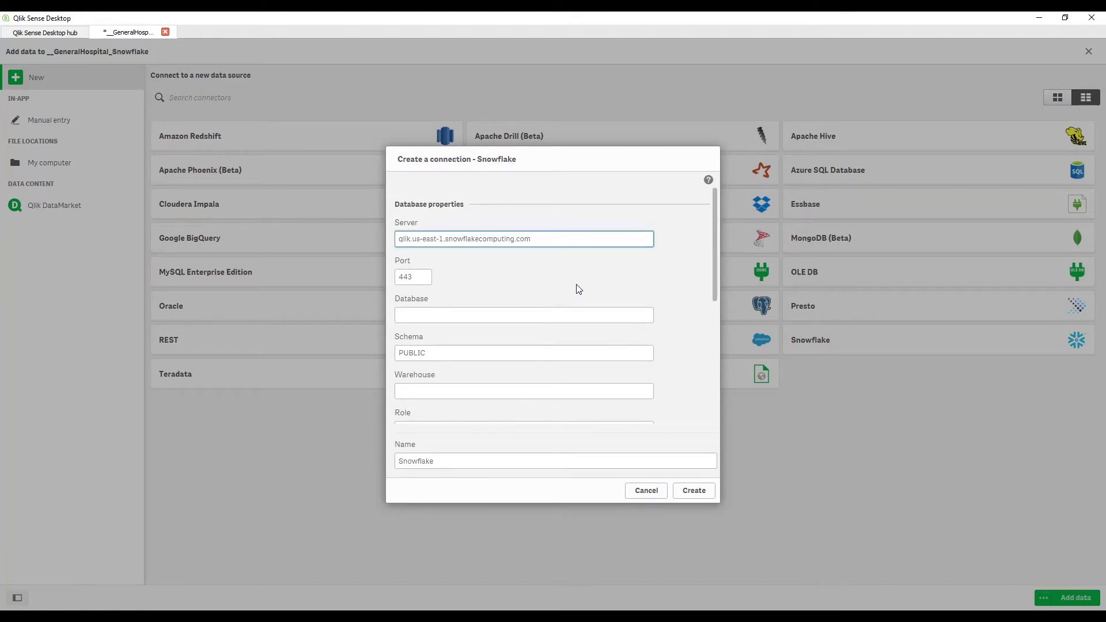
key(Tab)
key(Tab)
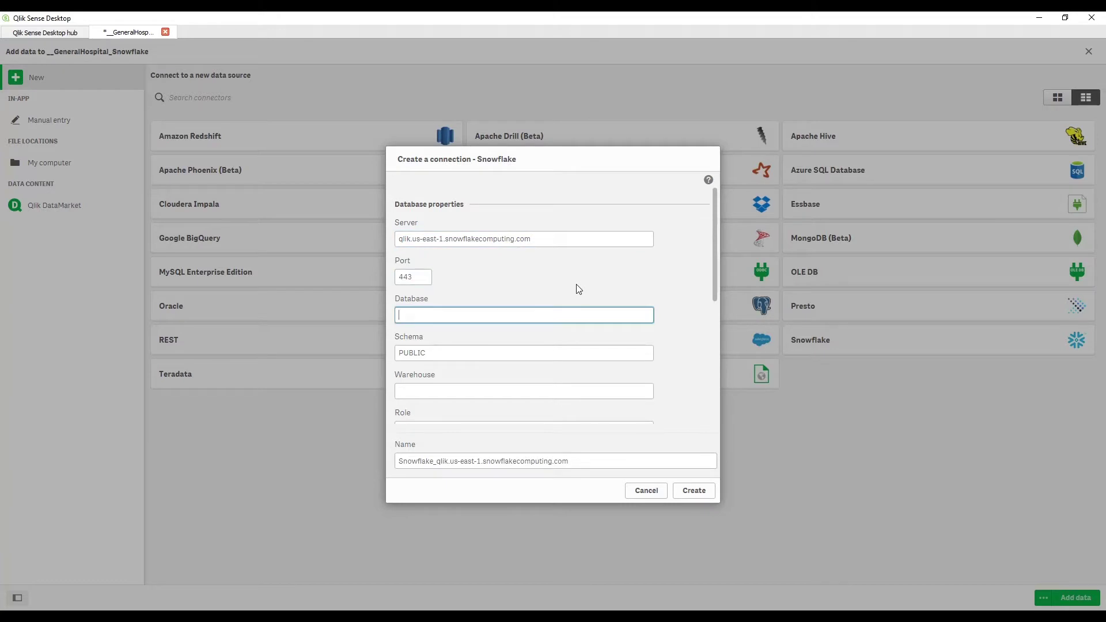
scroll(579, 289, down, 1)
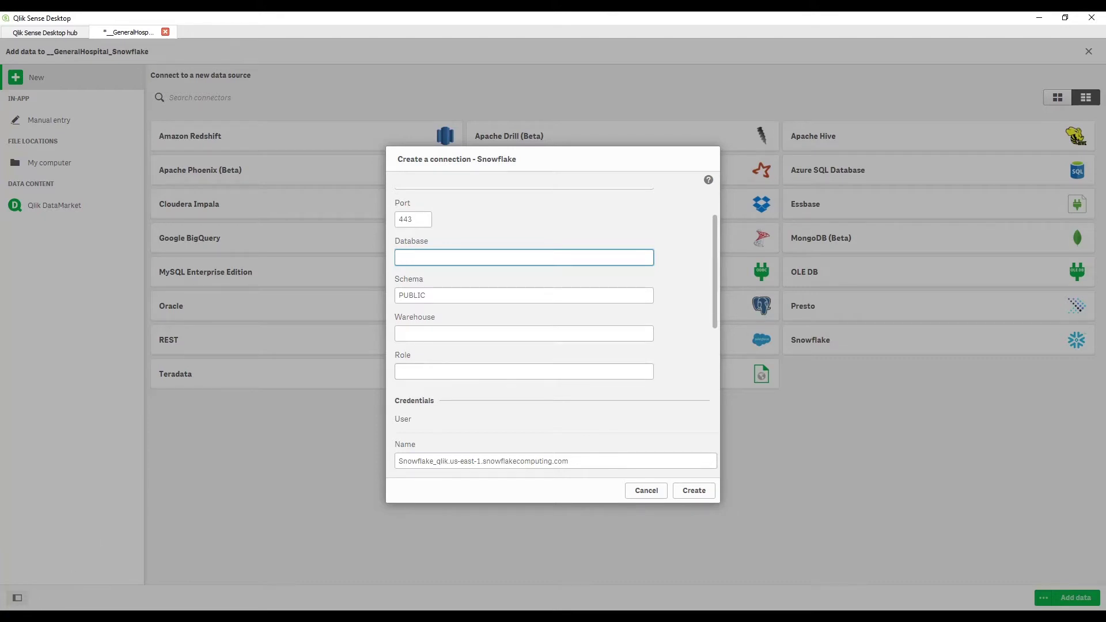
key(alt+Tab)
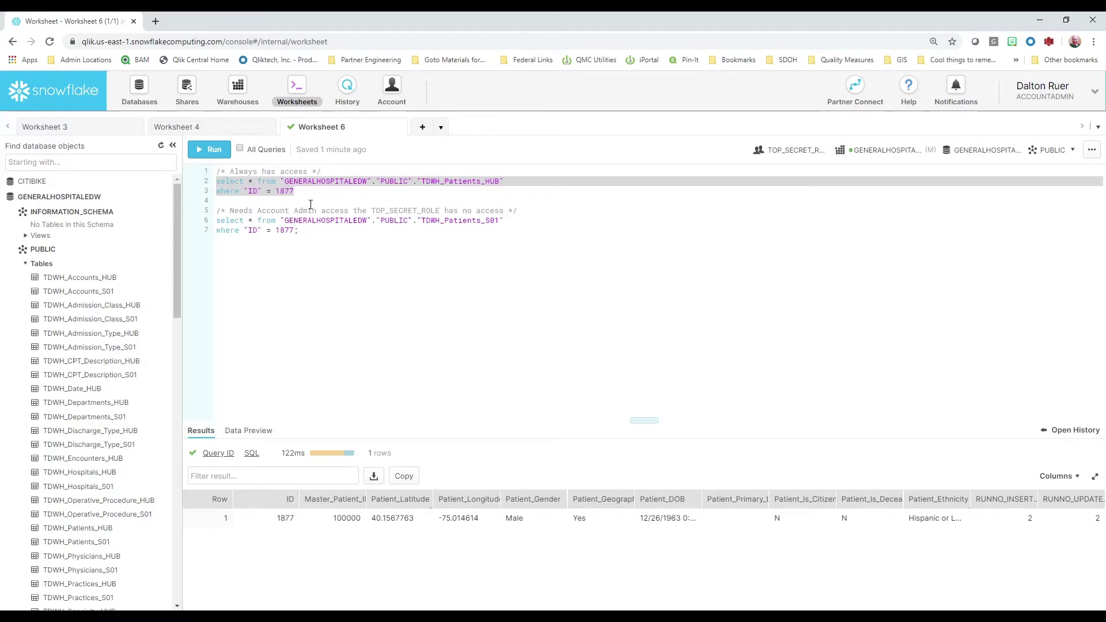
Rerun the TDWH_Patients_HUB query for ID 1877 and move into the second query's text.
click(211, 150)
click(659, 425)
click(497, 220)
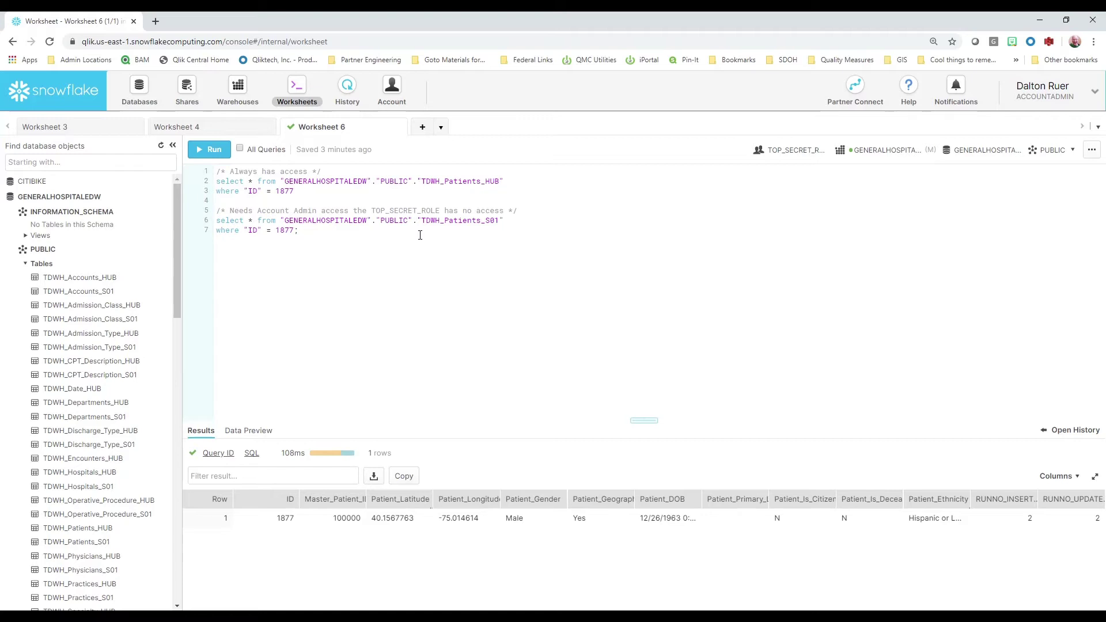
Run only the TDWH_Patients_S01 query for ID 1877, which fails as unauthorized under TOP_SECRET_ROLE.
click(420, 235)
drag(299, 230, 215, 219)
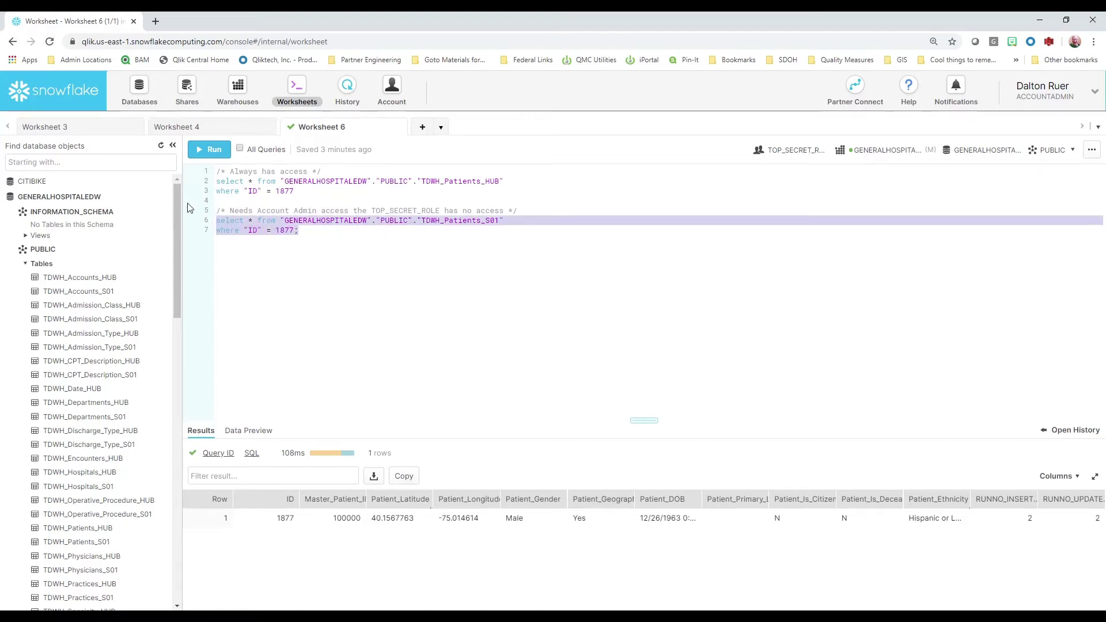
click(221, 149)
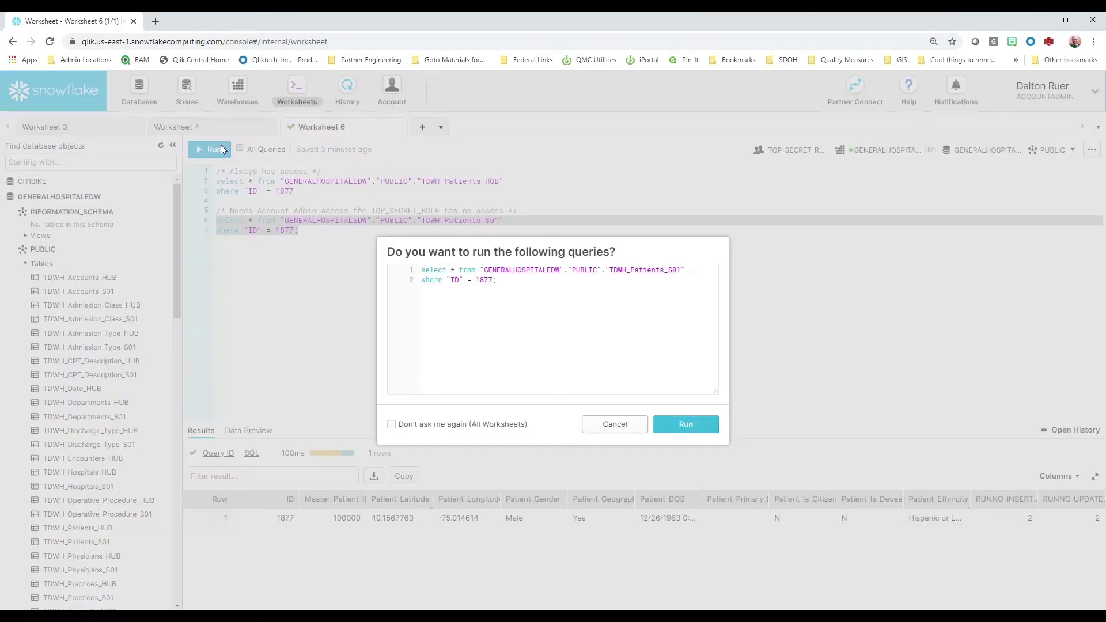
click(667, 428)
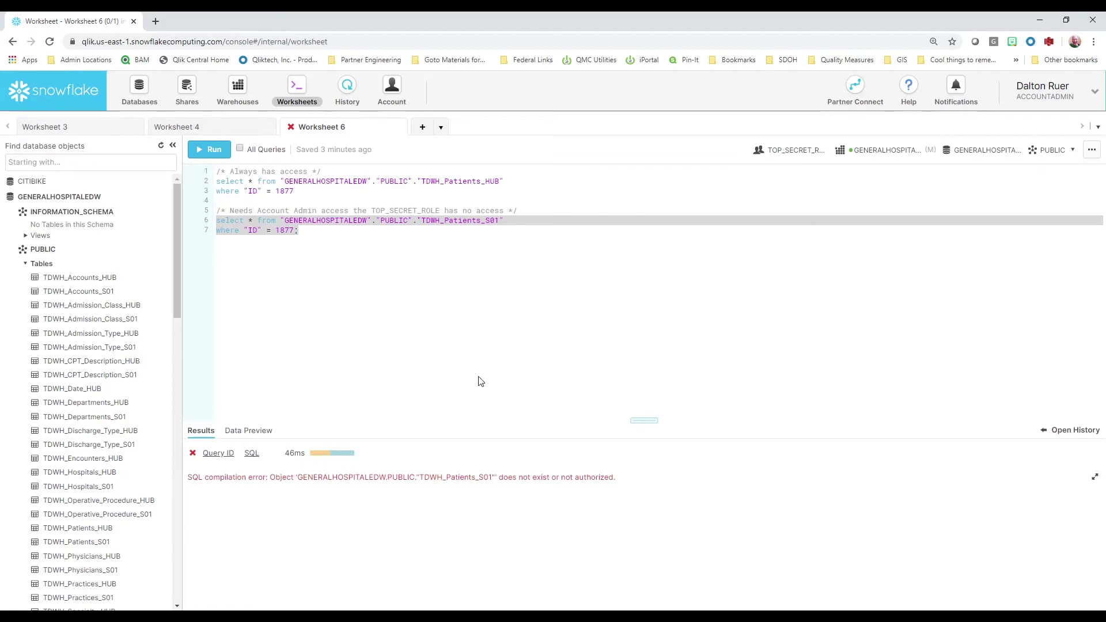
click(803, 157)
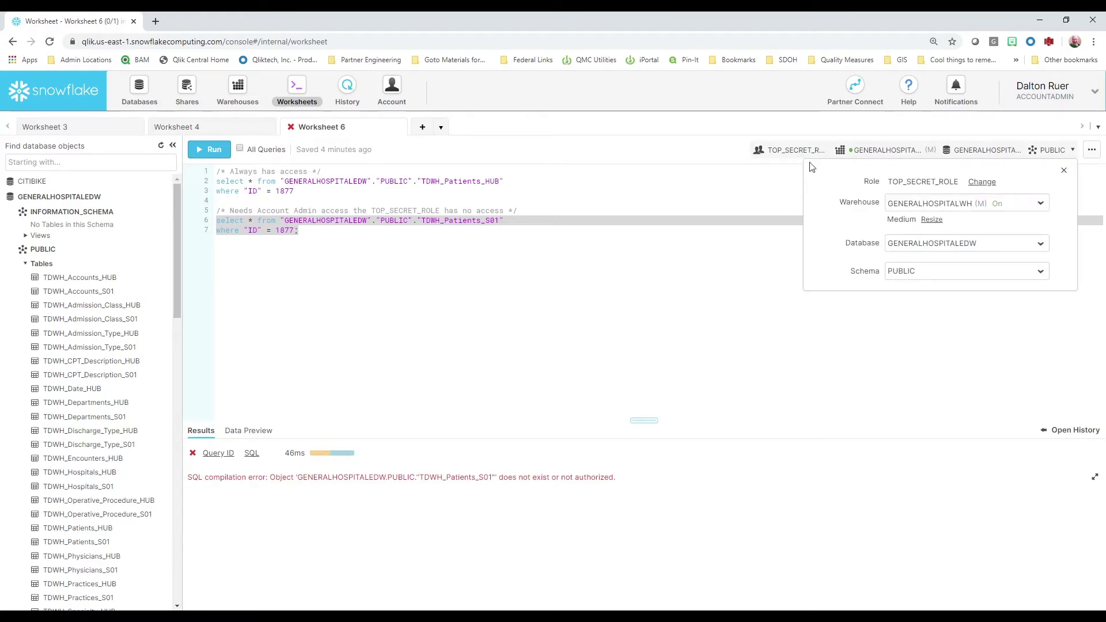
Change the worksheet role from TOP_SECRET_ROLE to ACCOUNTADMIN.
click(982, 183)
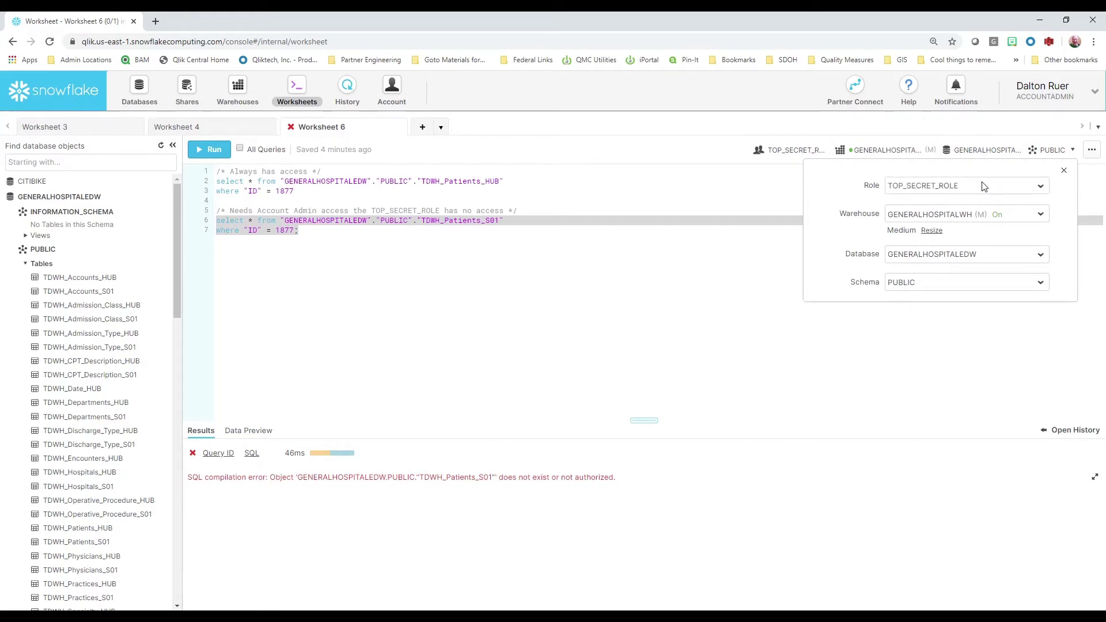
click(1041, 187)
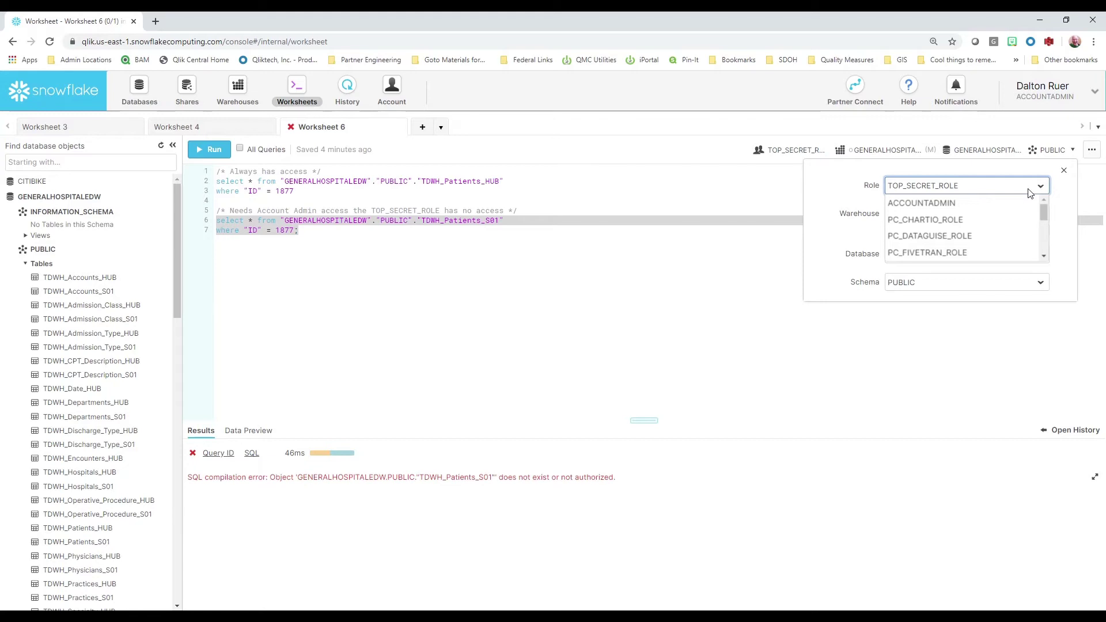
click(980, 204)
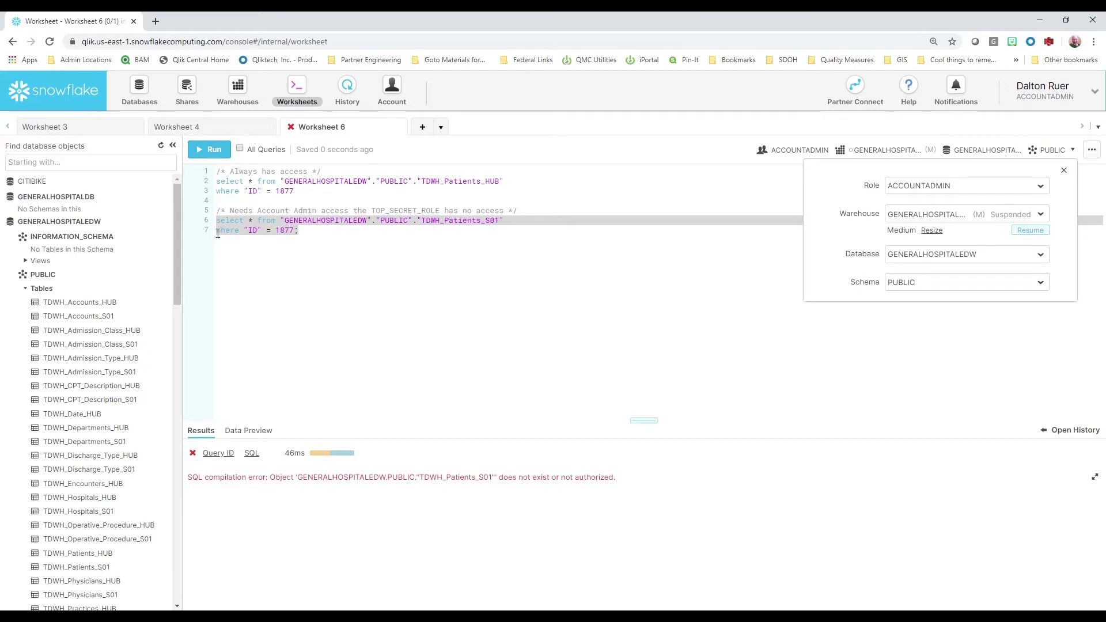
Keep GENERALHOSPITALWH as the warehouse and close the worksheet context panel.
click(1035, 215)
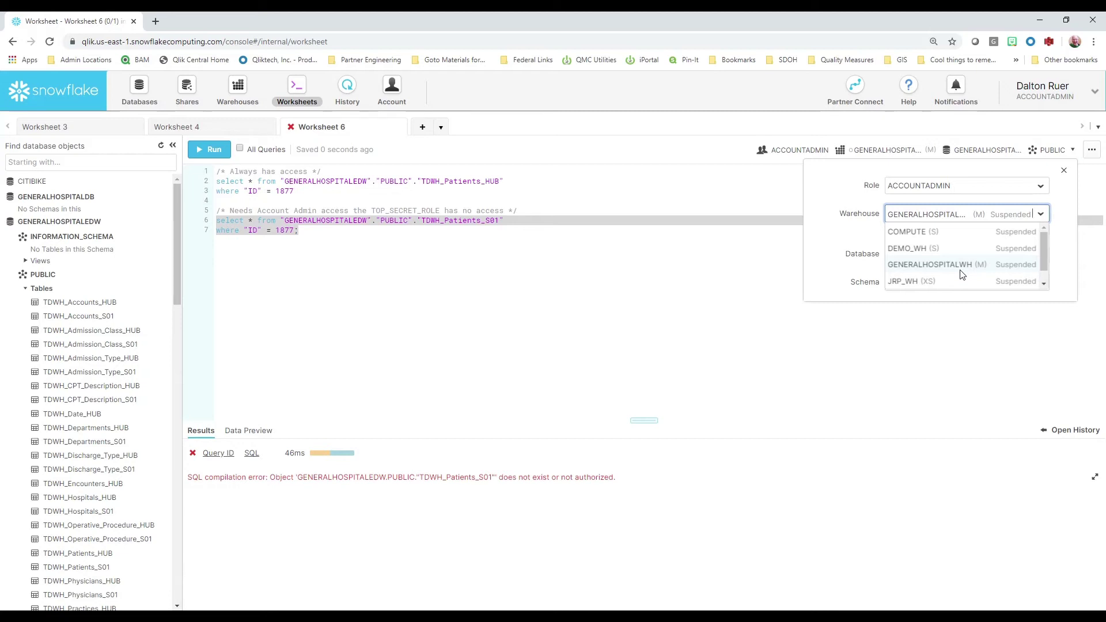
click(839, 239)
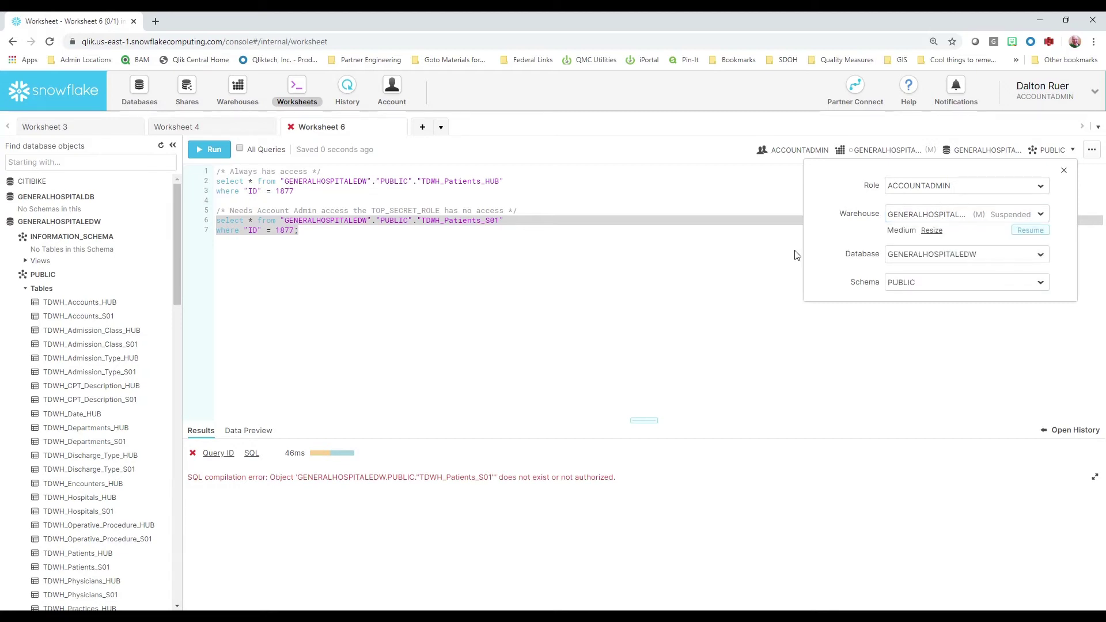
mouse_move(12, 231)
click(345, 237)
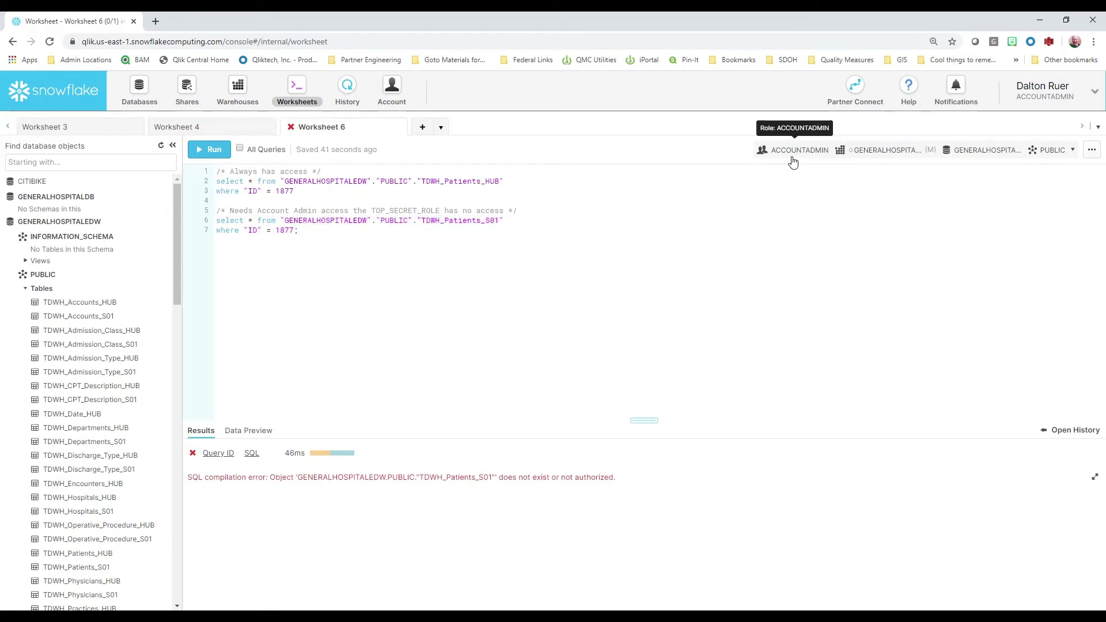
Rerun the selected TDWH_Patients_S01 query as ACCOUNTADMIN, now returning 2 rows.
drag(311, 233, 203, 223)
click(213, 150)
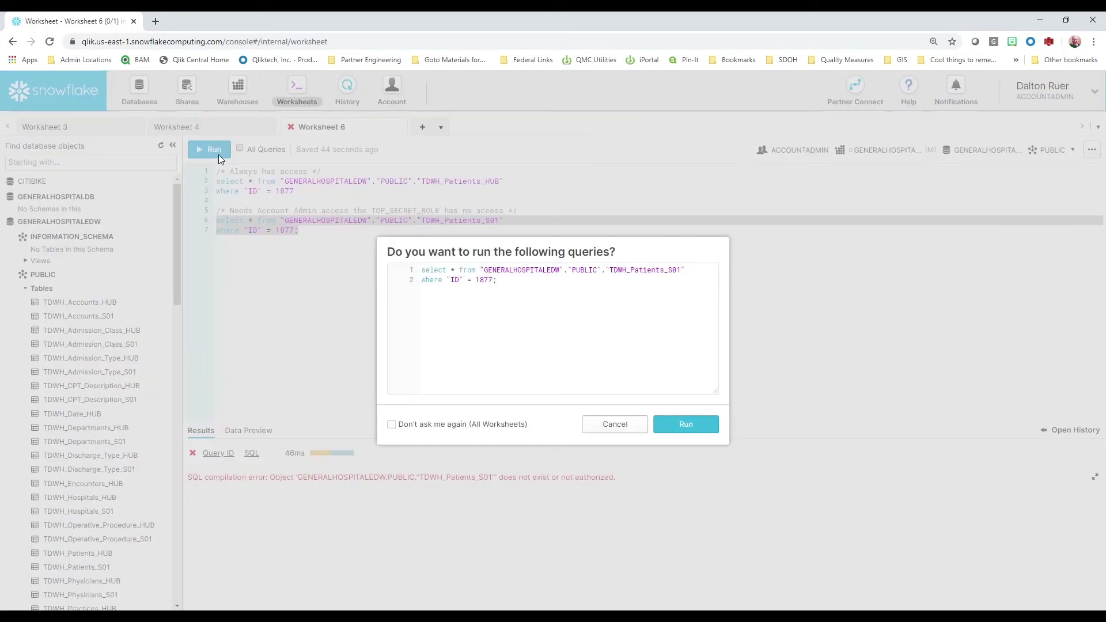
click(687, 427)
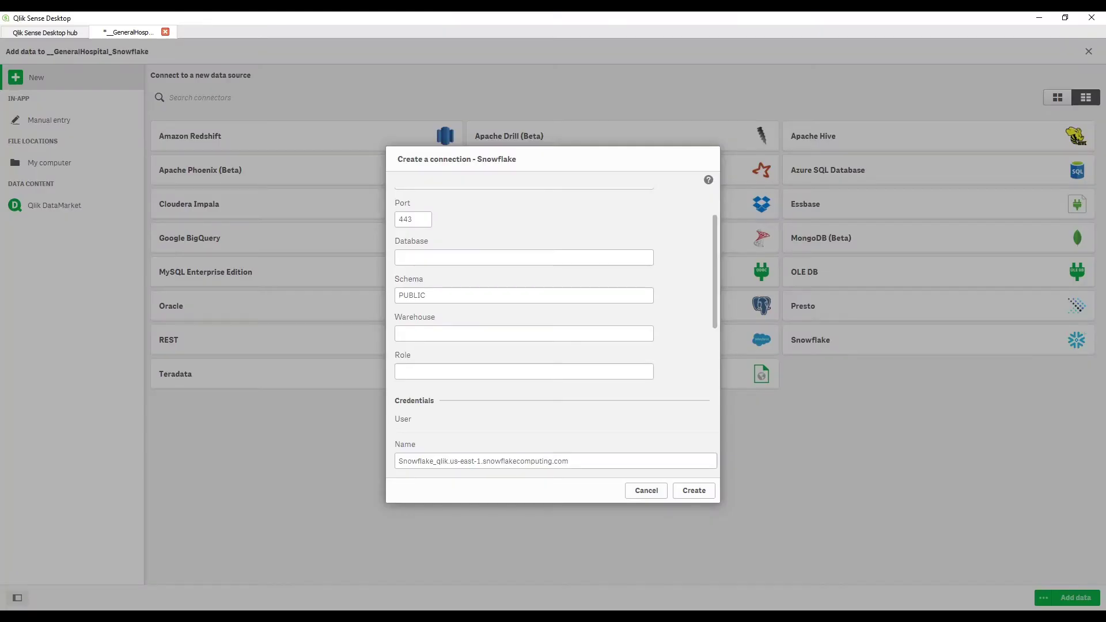
Enter database GENERALHOSPITALEDW, warehouse GENERALHOSPITALWH and role ACCOUNTADMIN in the connection form.
click(570, 255)
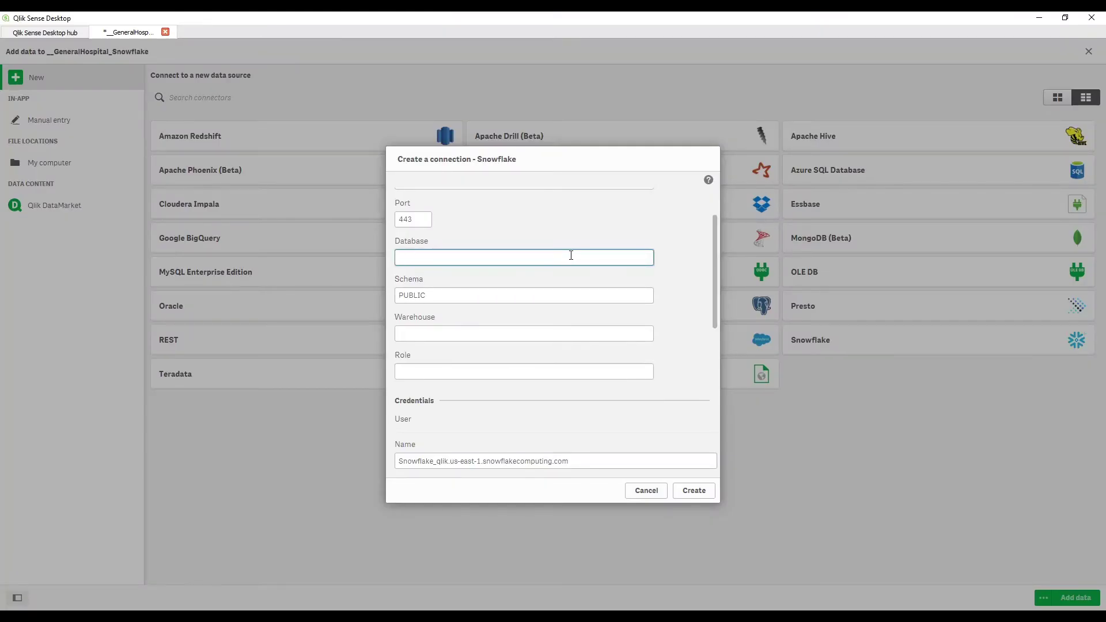
text(GENERALHOSPITALEDW)
key(Tab)
key(Tab)
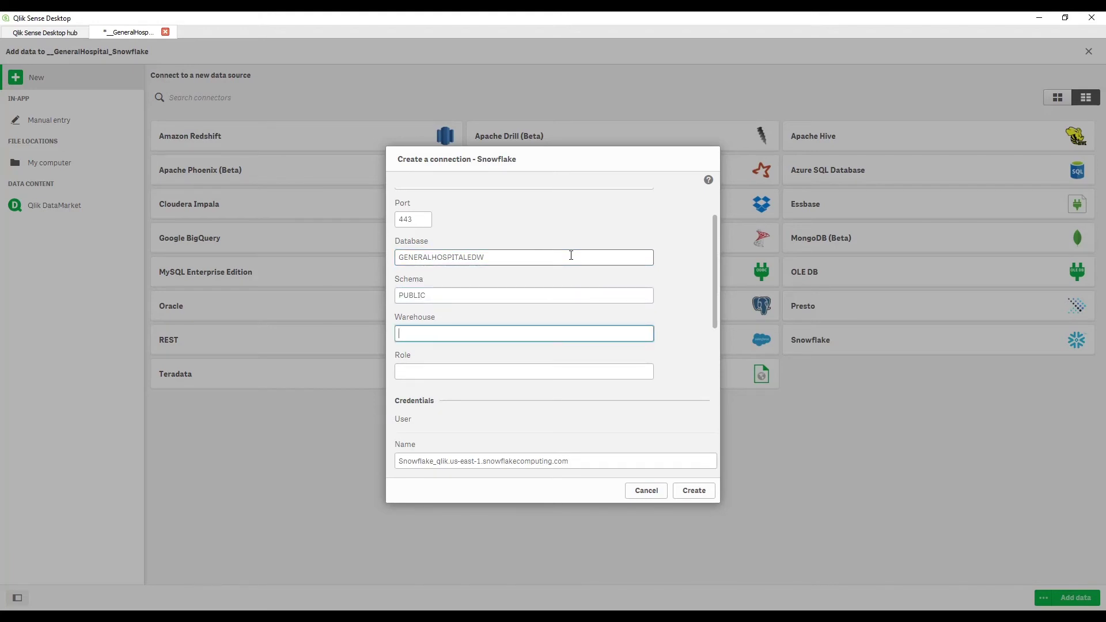
text(GENERALHOSPITALWH)
key(Tab)
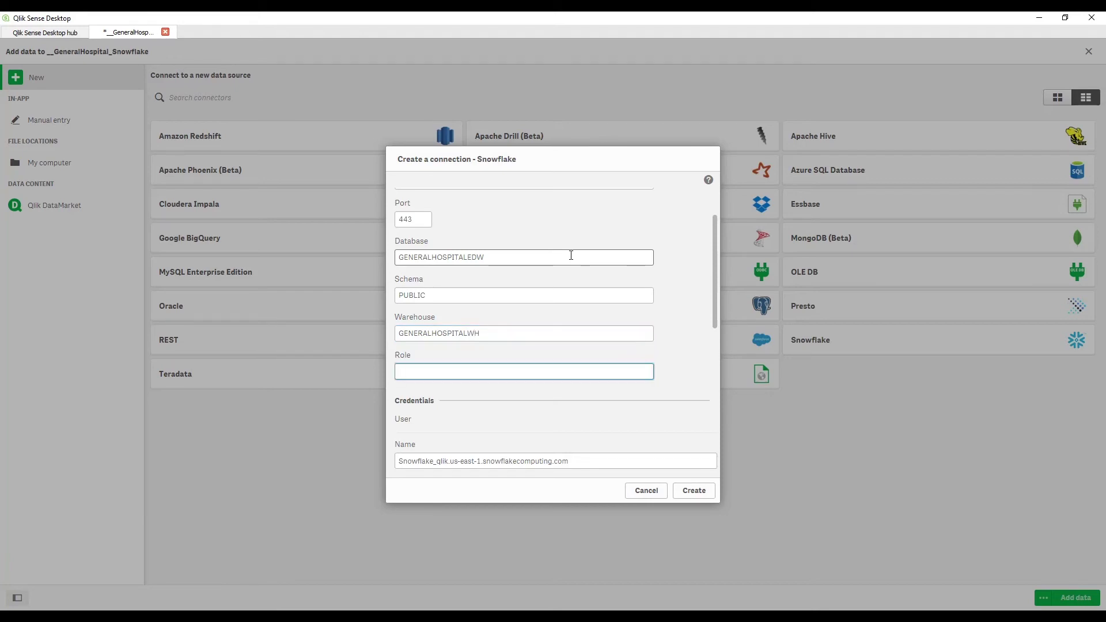
text(ACCOUNTADMIN)
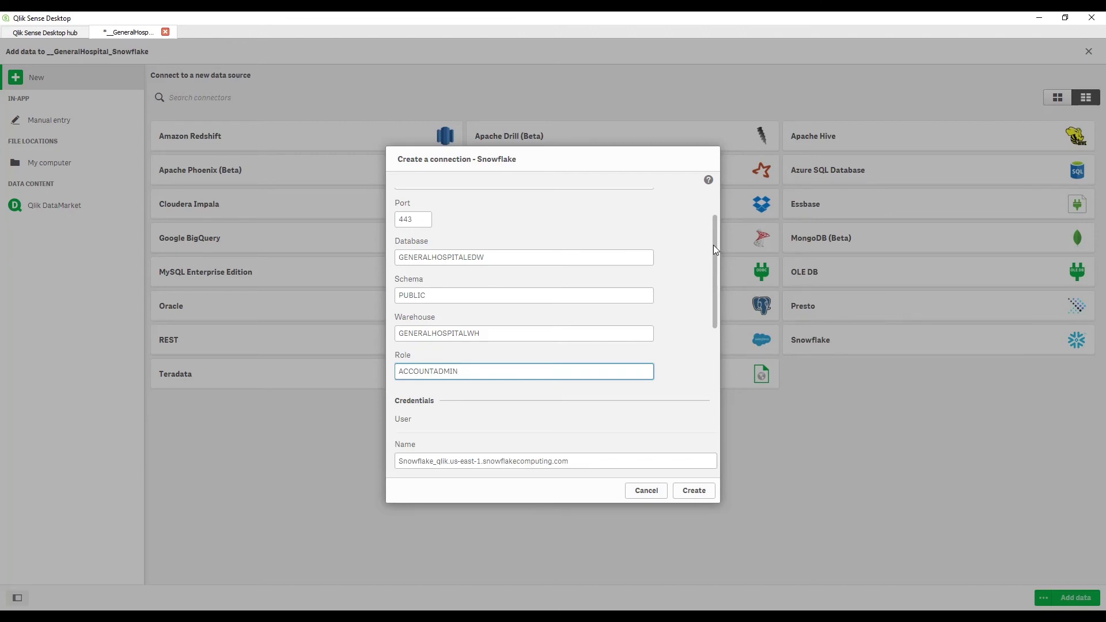
drag(713, 245, 720, 299)
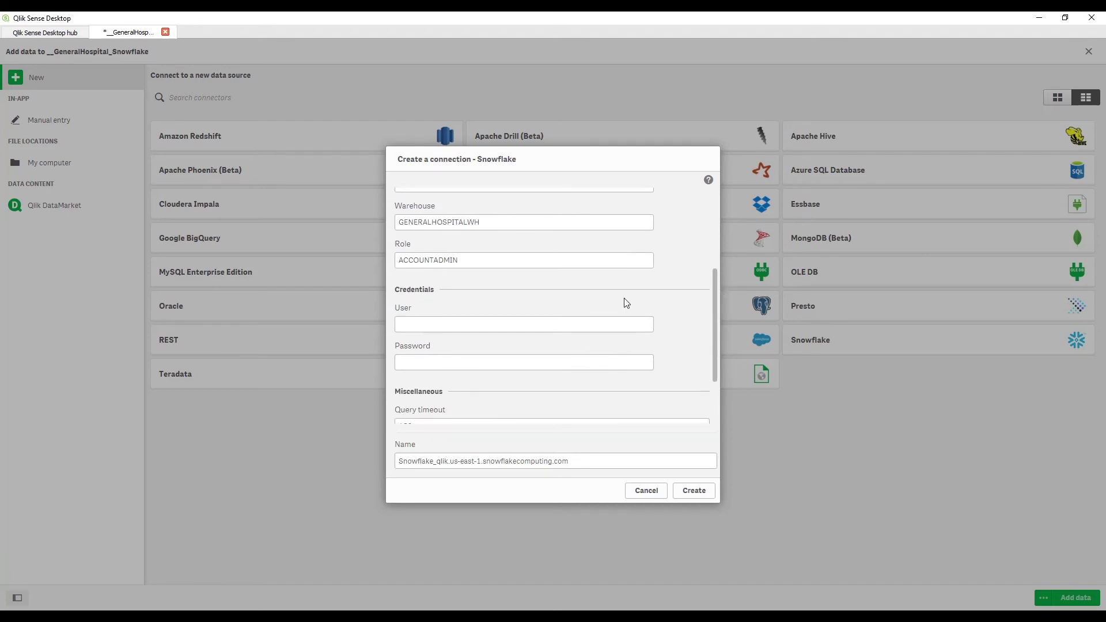
Fill in the Snowflake user name and paste the account password.
click(571, 324)
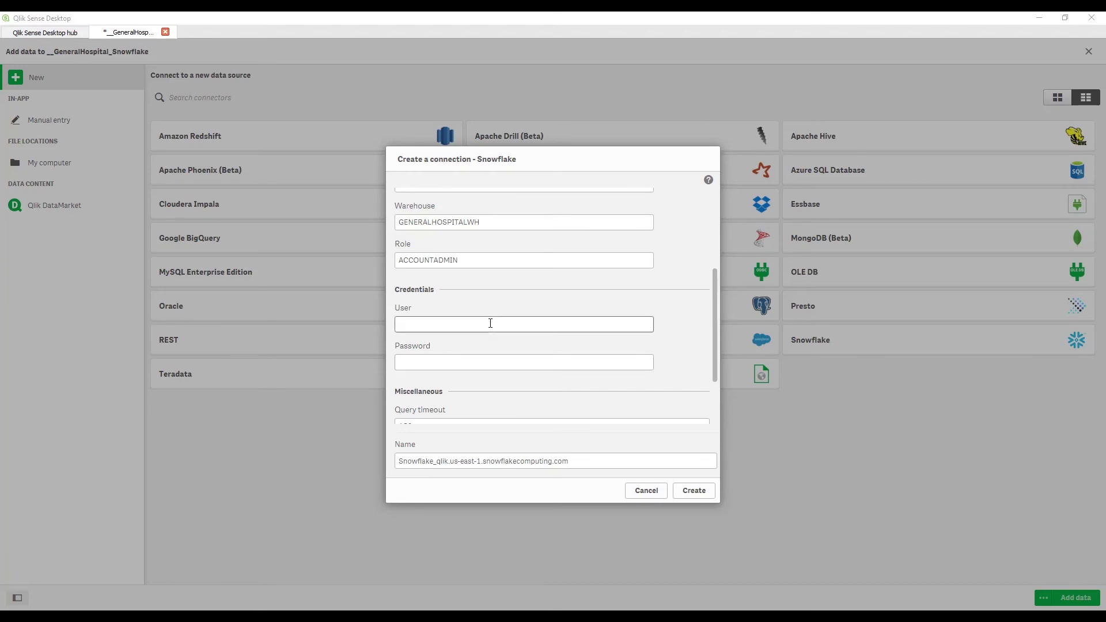
click(495, 323)
key(Tab)
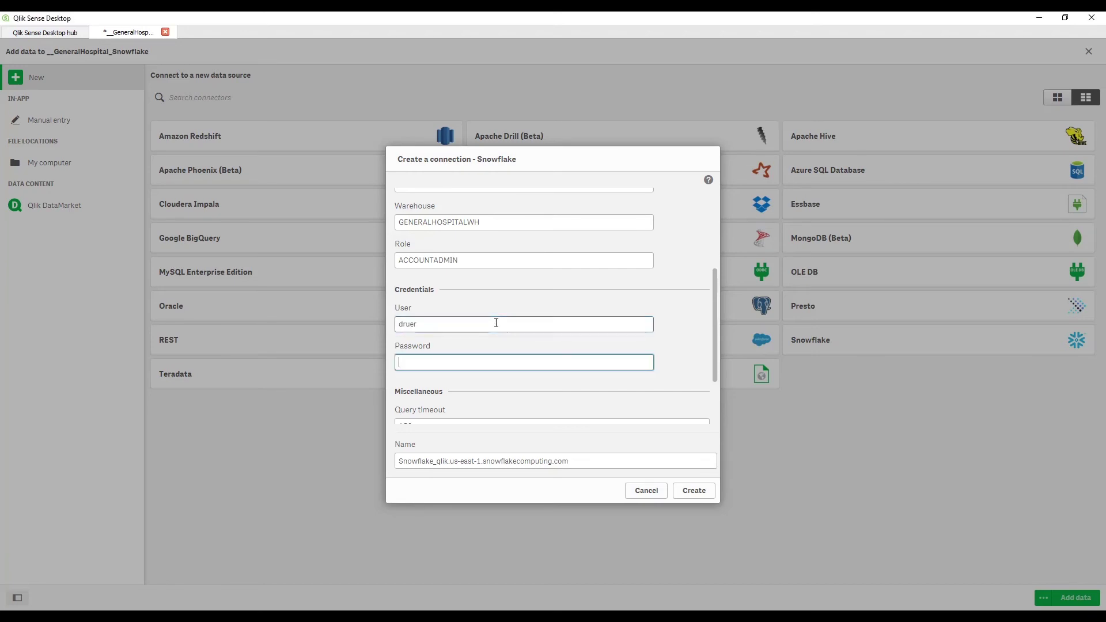
key(ctrl+v)
Name the connection 'GH on Snowflake' and create it.
drag(602, 461, 336, 464)
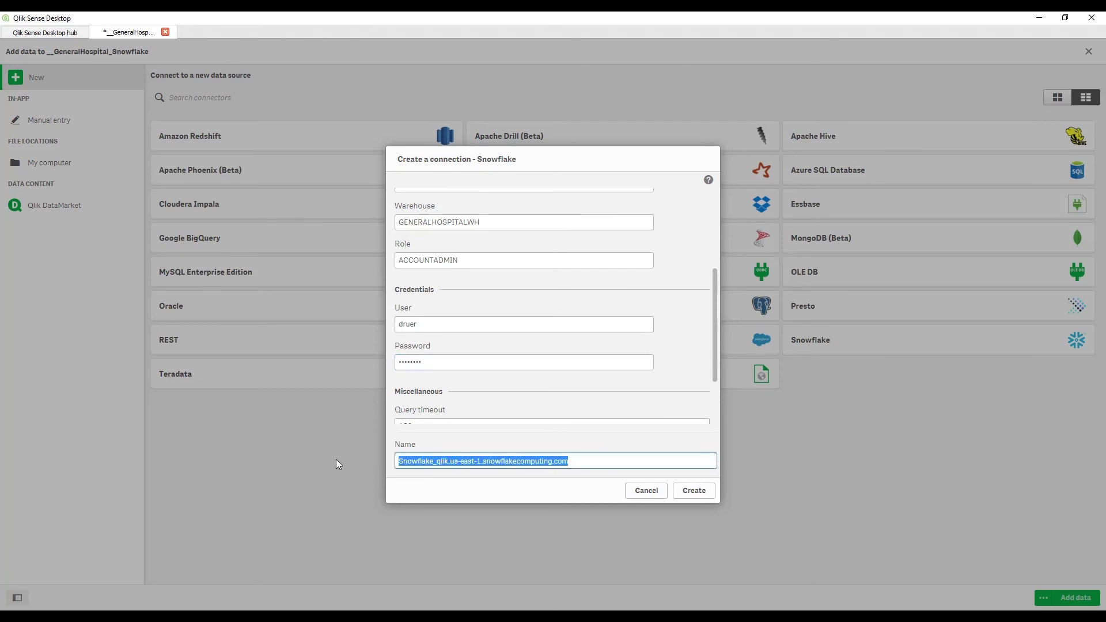
text(GH)
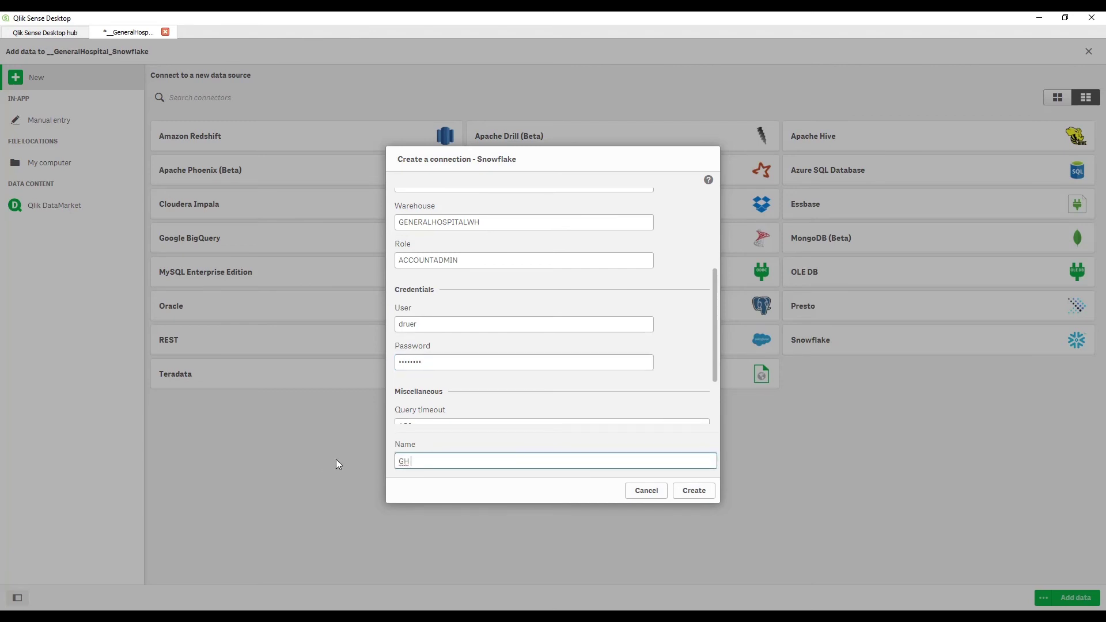
text( on Snowflake)
click(708, 492)
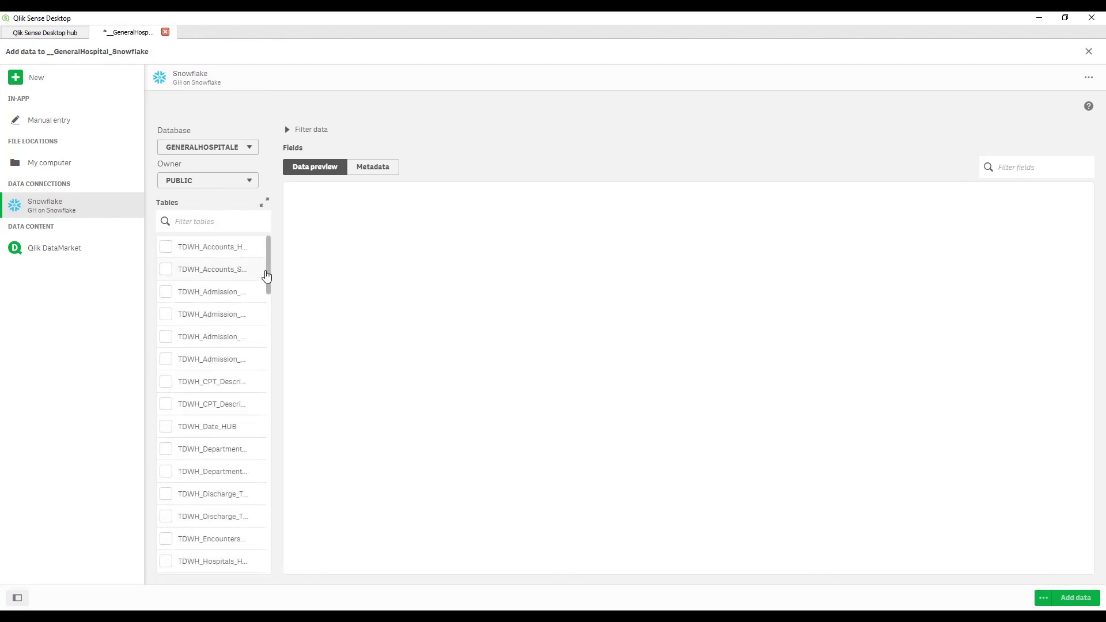
Scroll the table list and tick TDWH_Patients_S01 to load its data preview.
scroll(267, 276, down, 5)
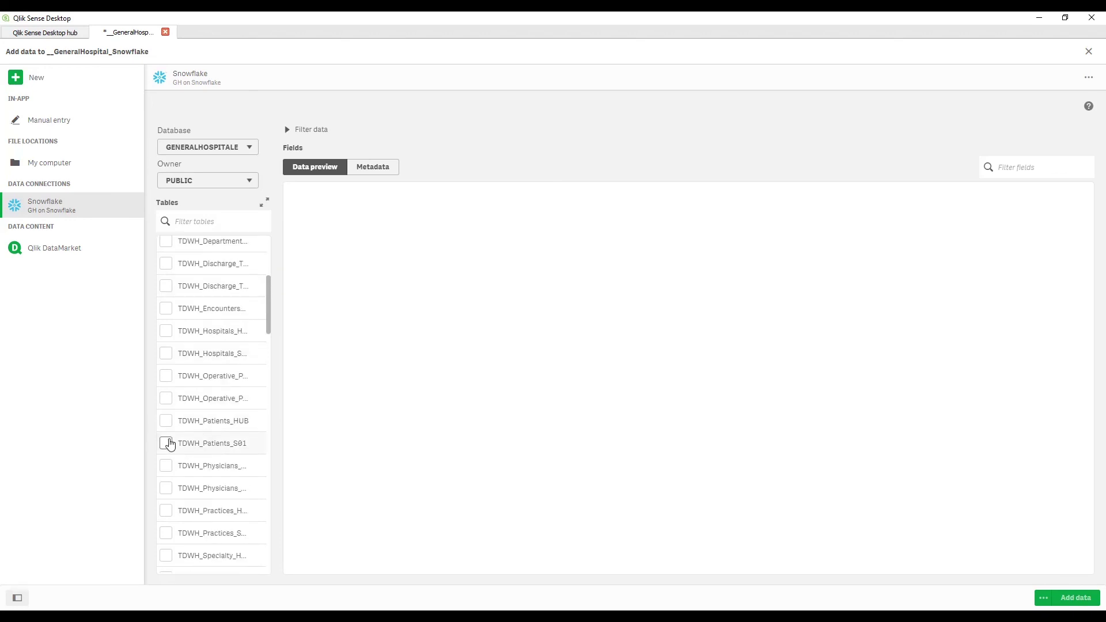
click(168, 444)
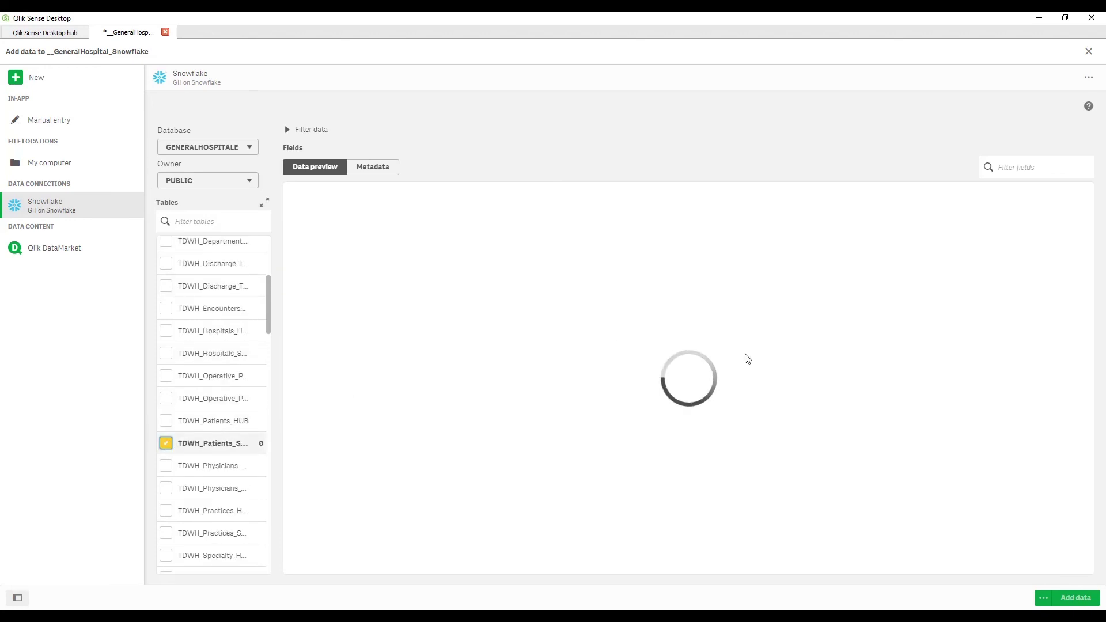